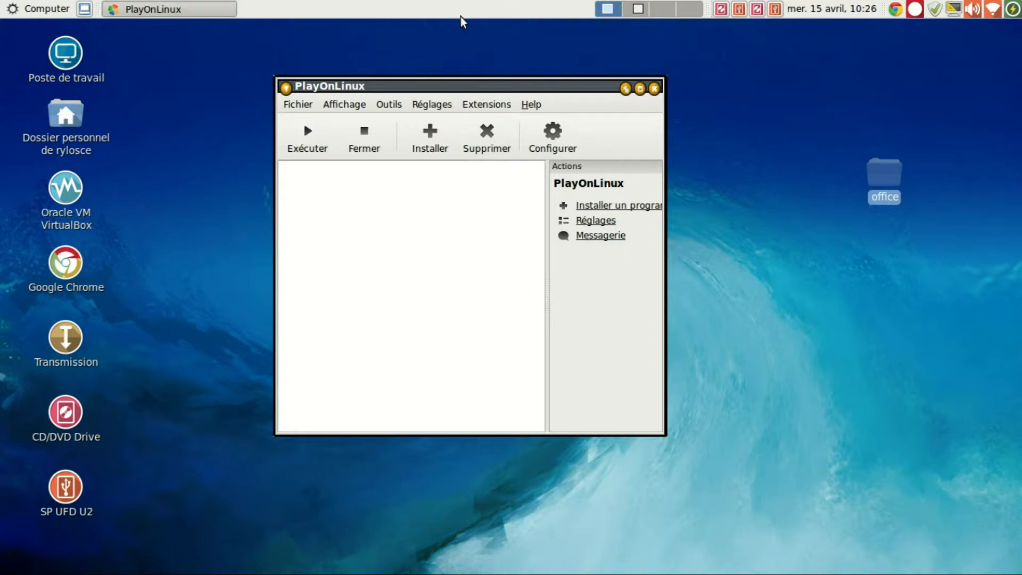
Open the program installation menu from the main PlayOnLinux window.
click(900, 222)
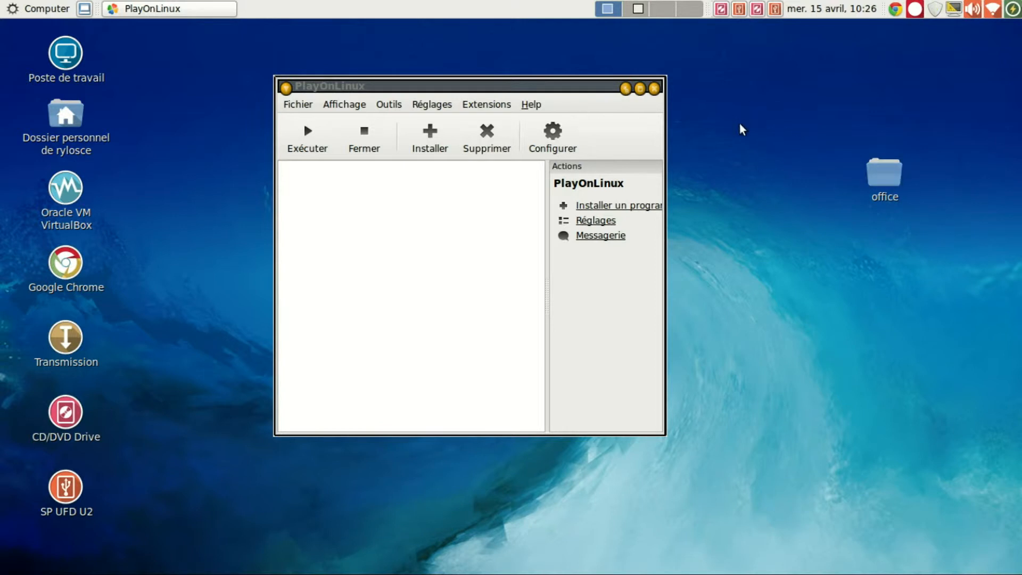
click(427, 142)
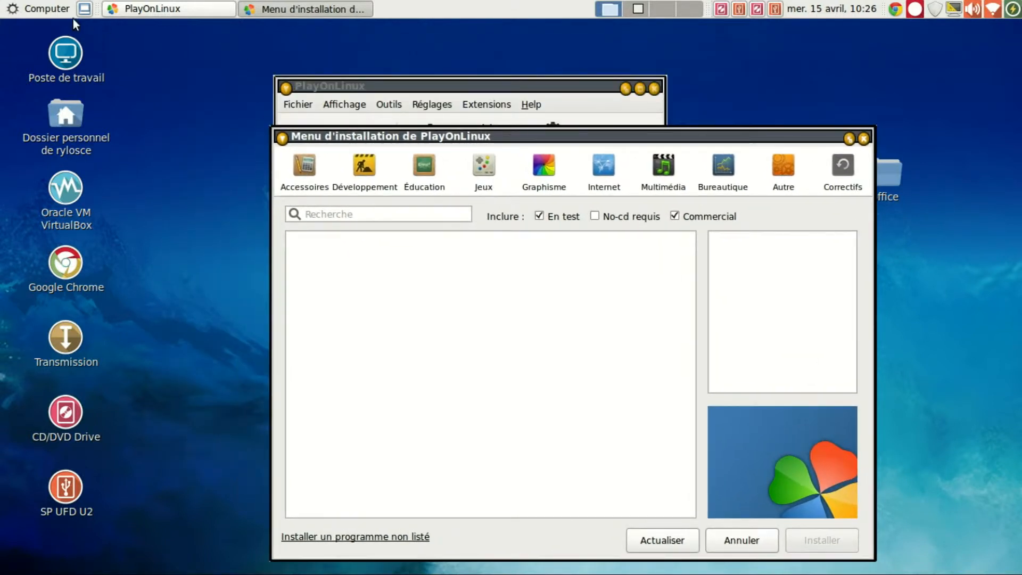
Launch the Gestionnaire de logiciels with administrator rights, entering the account password.
click(47, 9)
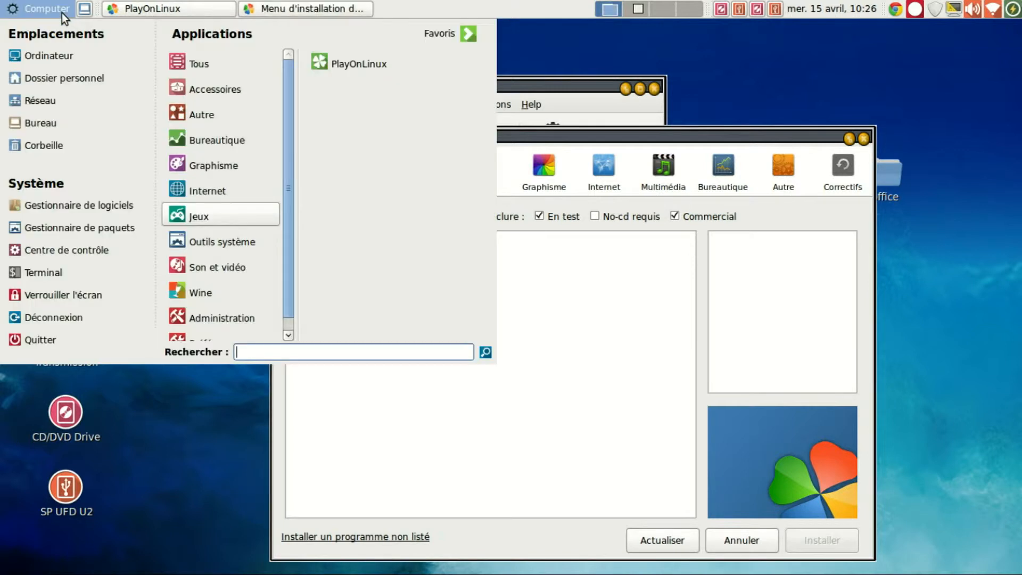
click(129, 203)
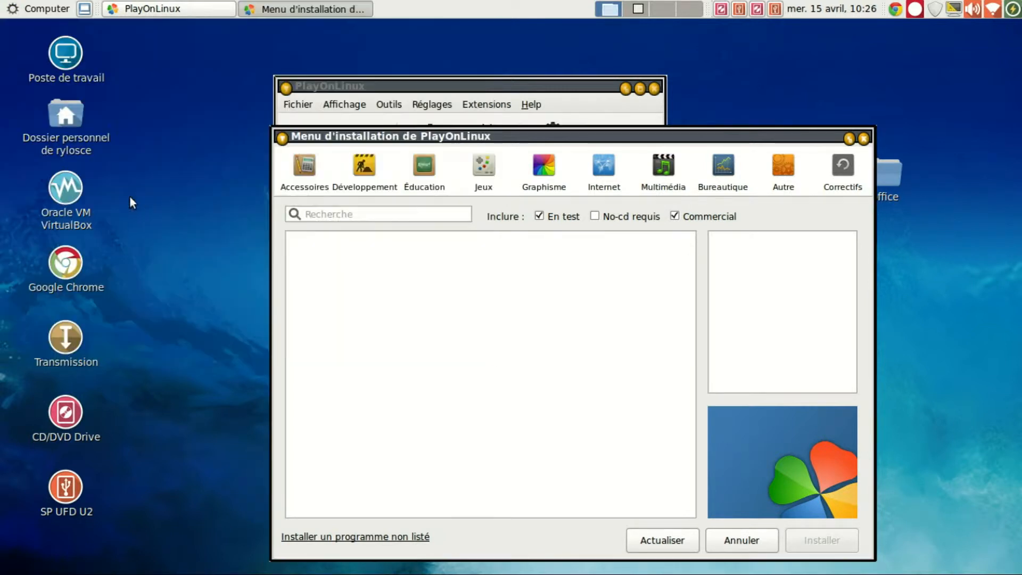
text(•••••••)
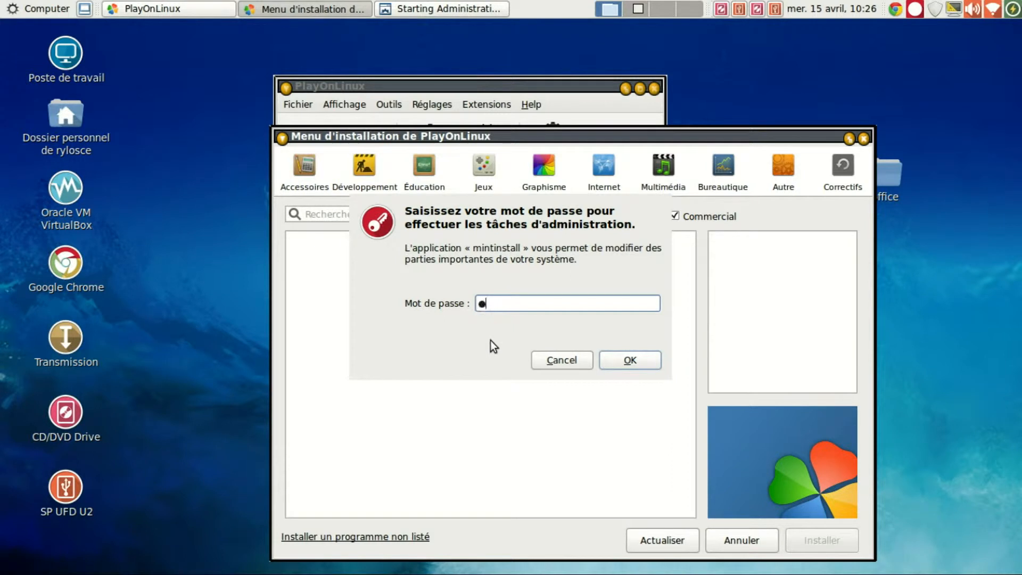
key(Return)
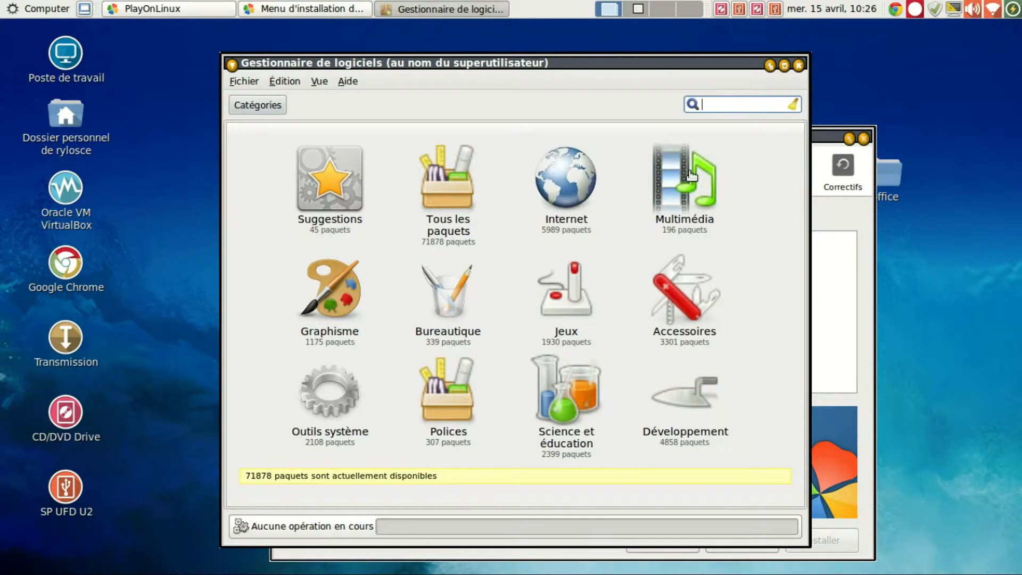
Search the software manager for playonlinux, select that package in the results, and close the manager.
text(playonli)
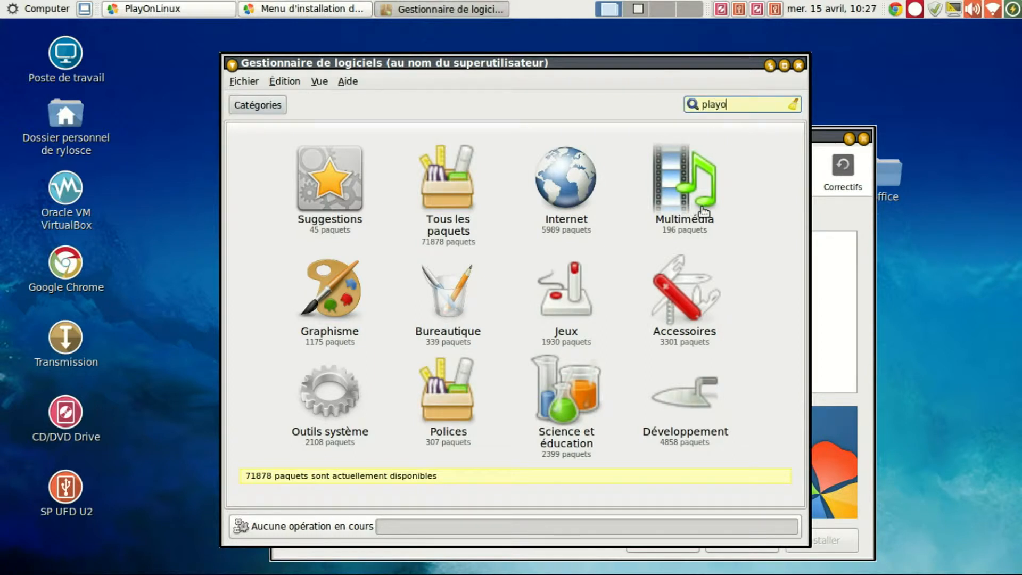
text(nux)
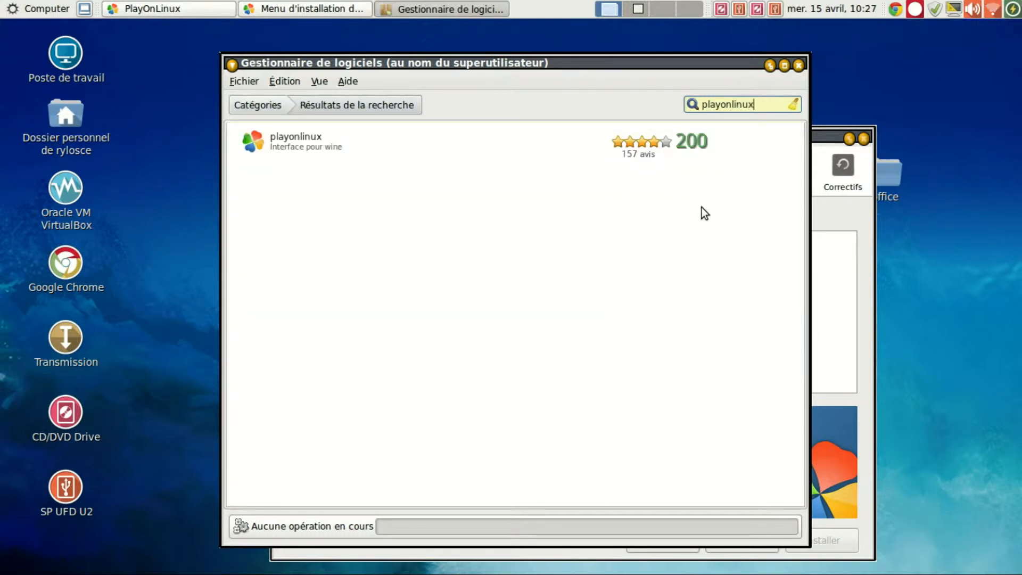
click(299, 144)
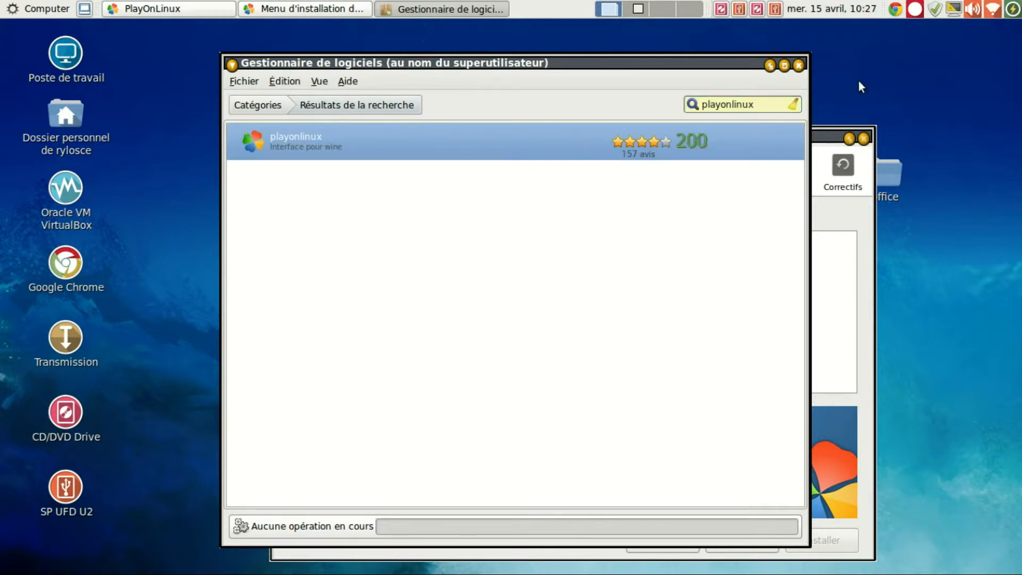
click(798, 66)
Close the open installation menu to get back to the main PlayOnLinux window.
drag(645, 133, 641, 145)
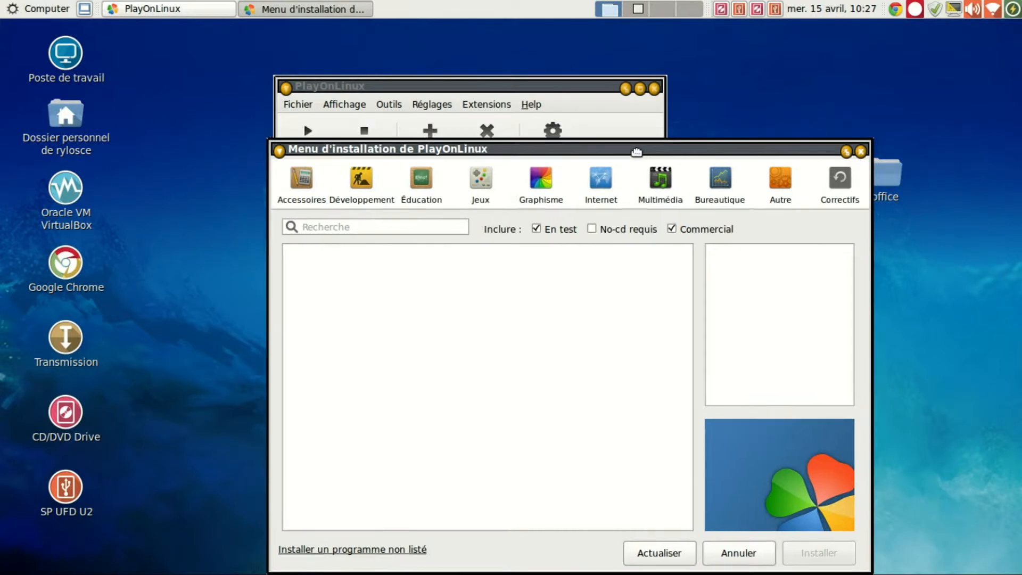
click(583, 86)
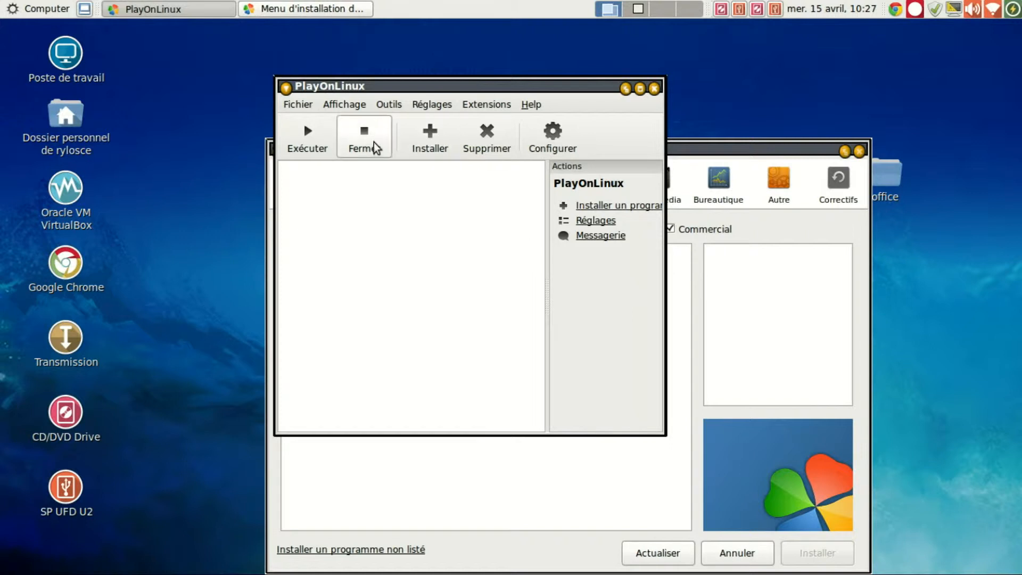
click(691, 152)
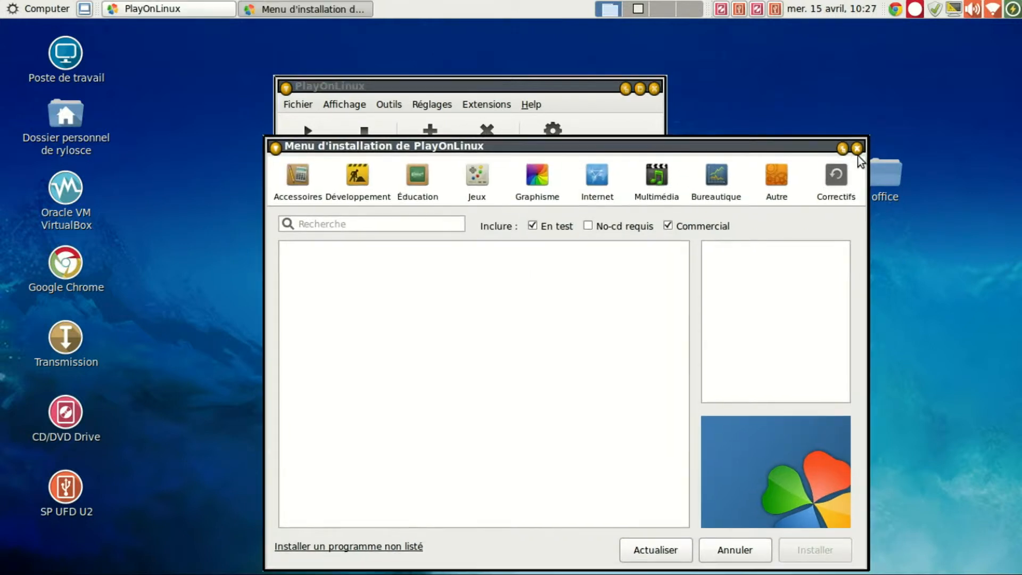
click(858, 151)
Start installing Microsoft Office 2010 from the Bureautique category of the PlayOnLinux installation menu.
click(429, 144)
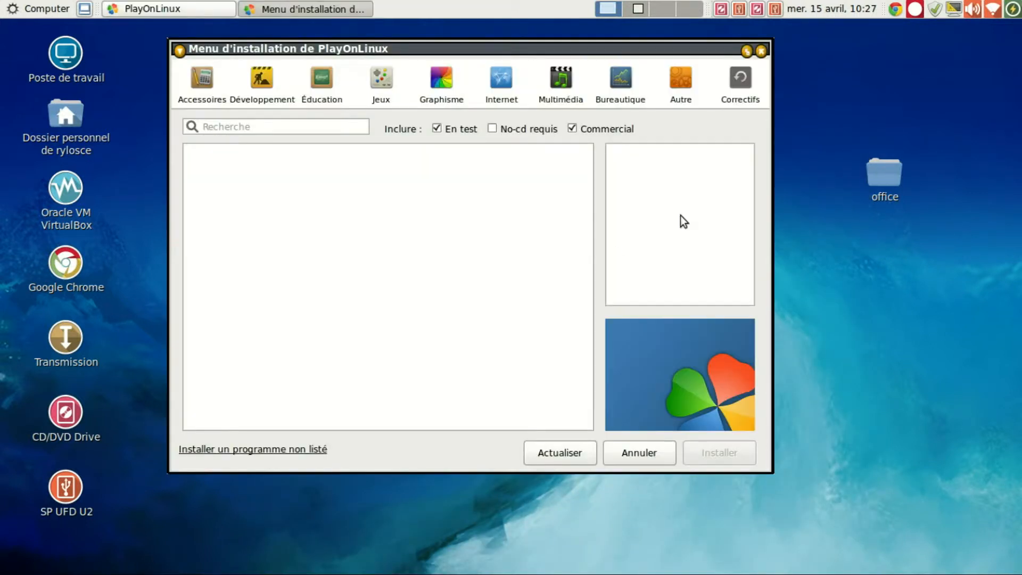
click(624, 85)
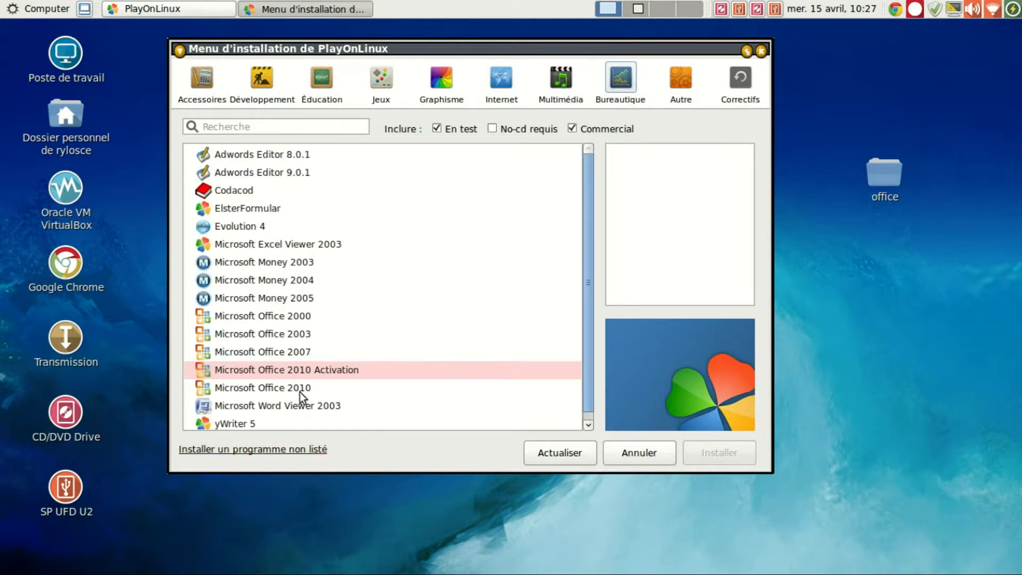
click(299, 394)
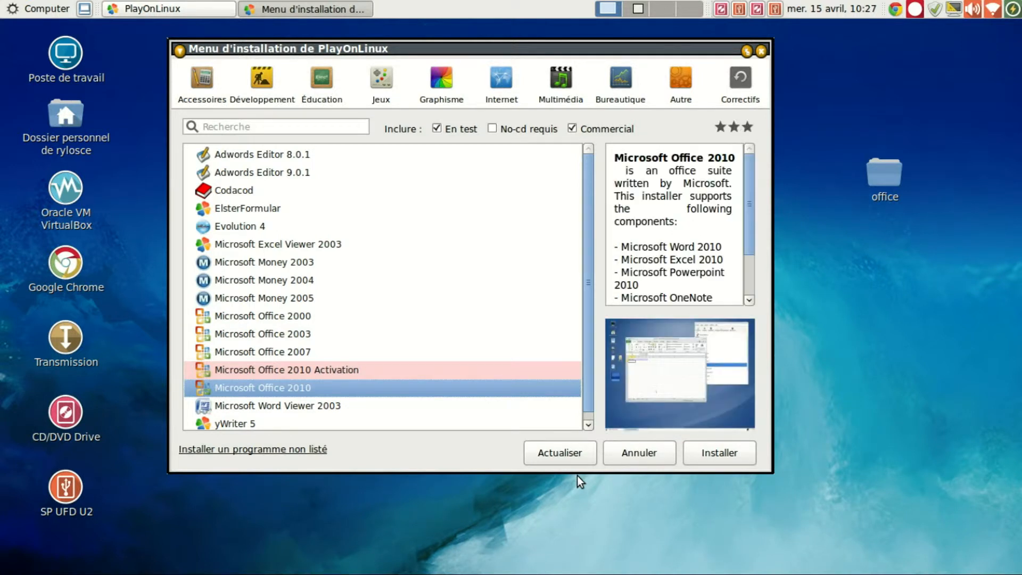
click(705, 455)
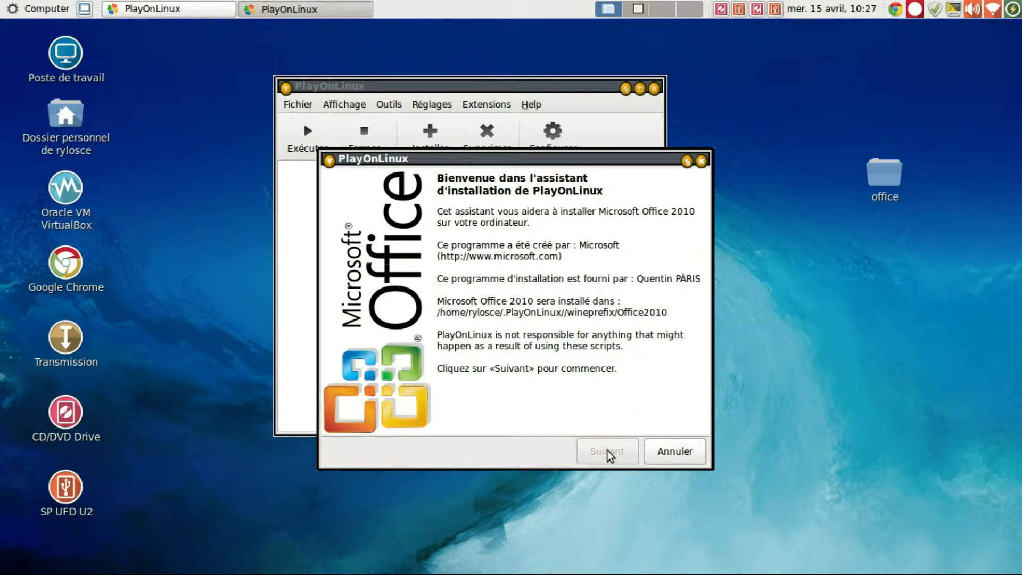
Proceed past the assistant's welcome page and choose installation from a file on the computer.
click(607, 451)
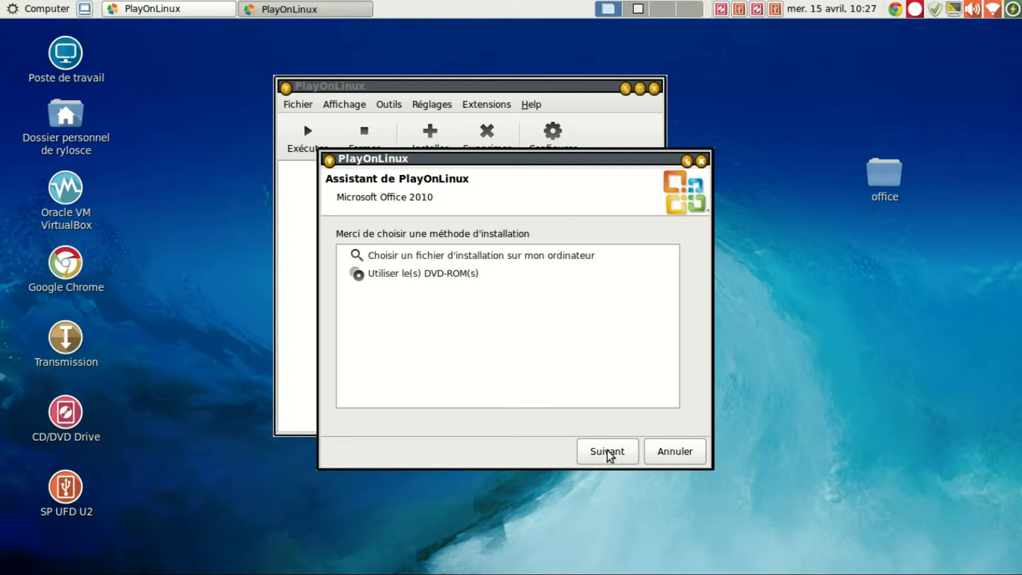
click(550, 259)
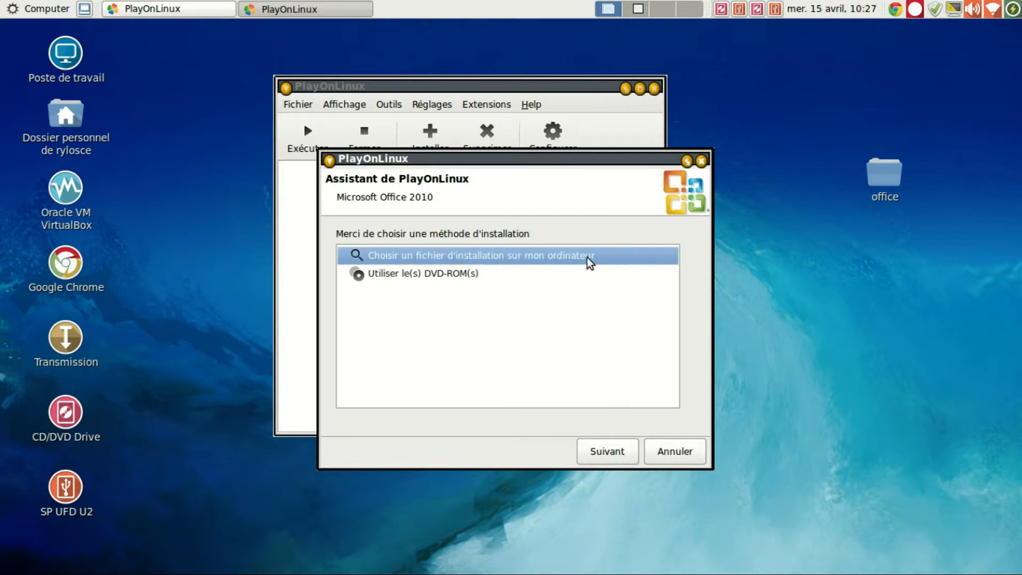
click(613, 453)
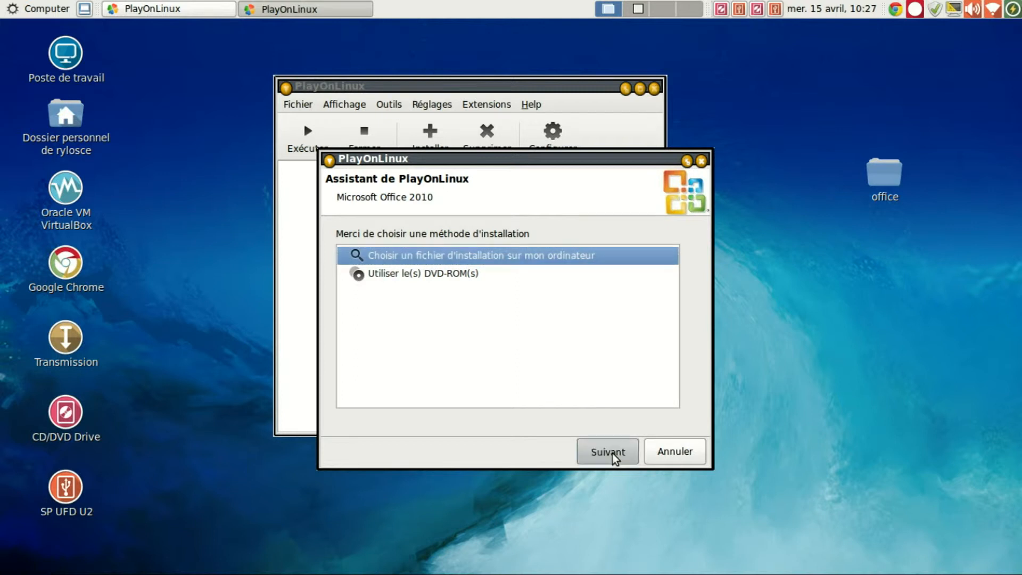
Set the installation file to setup.exe from the x86 subfolder of the office folder on the Bureau, and continue.
click(531, 284)
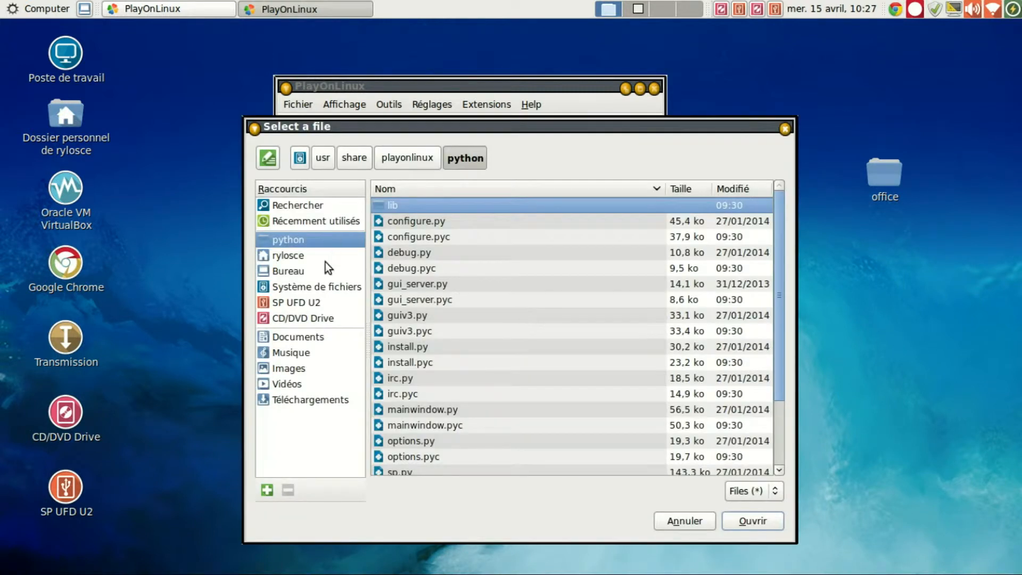
click(279, 271)
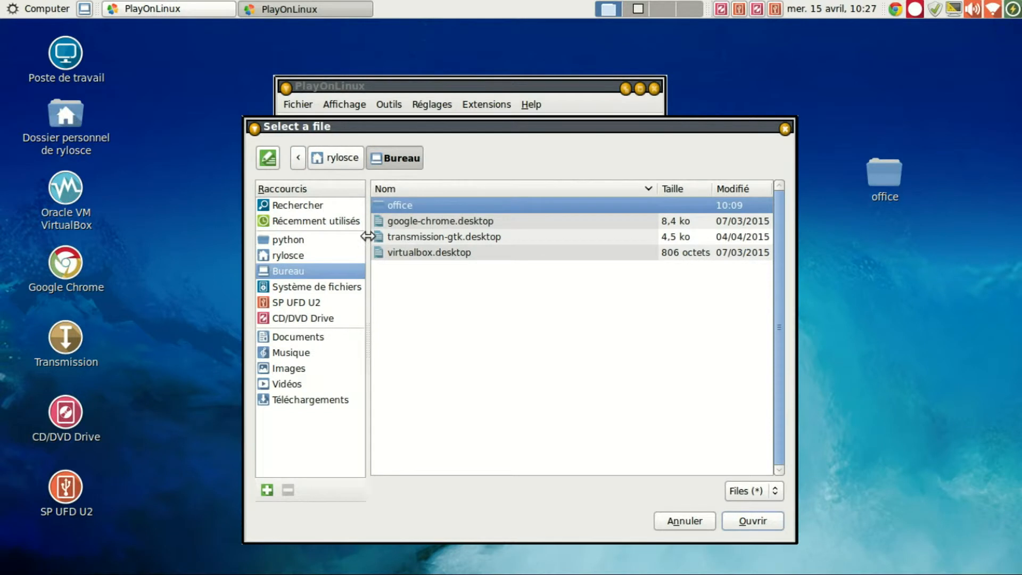
double_click(391, 208)
click(392, 254)
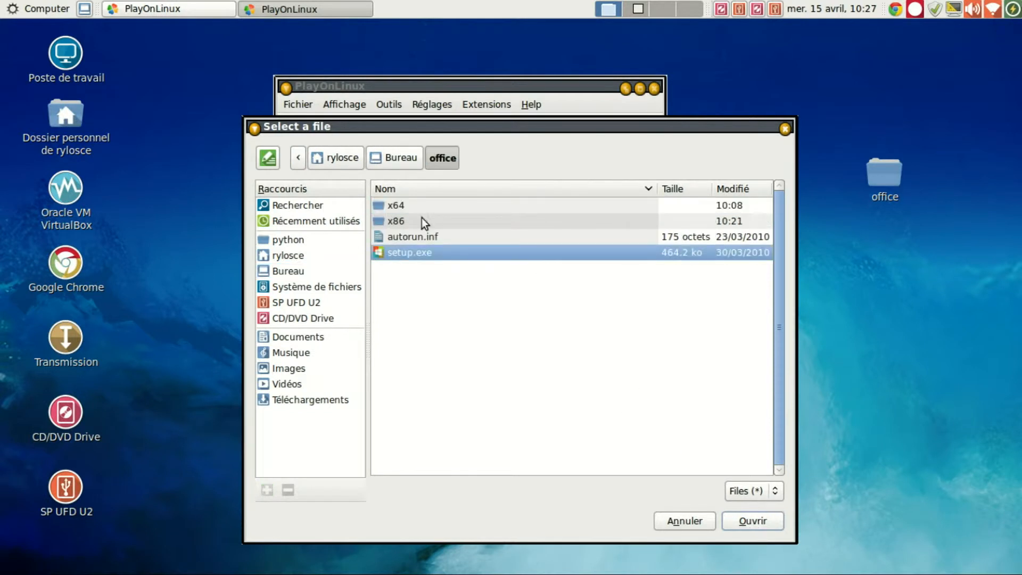
double_click(395, 222)
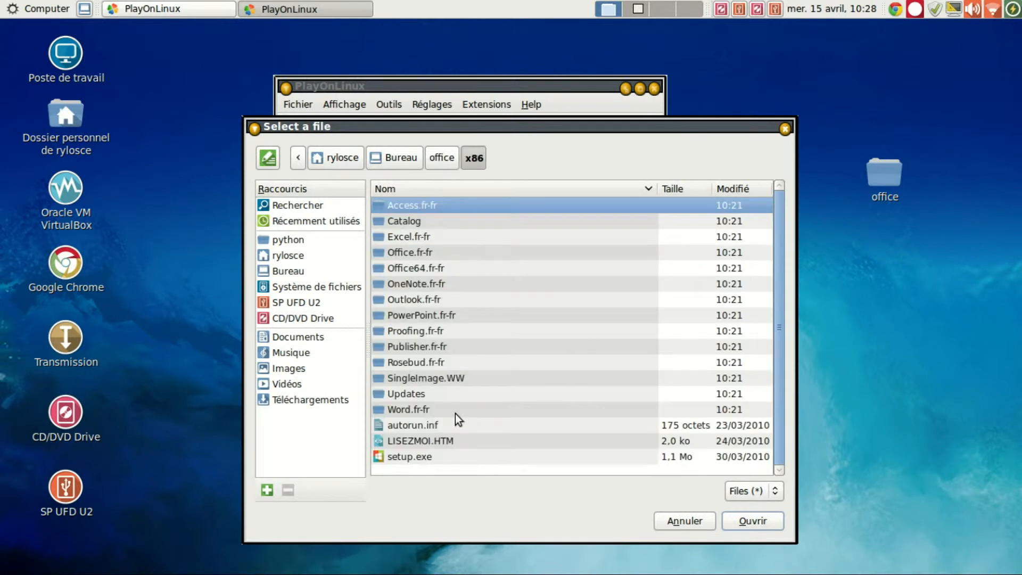
click(425, 457)
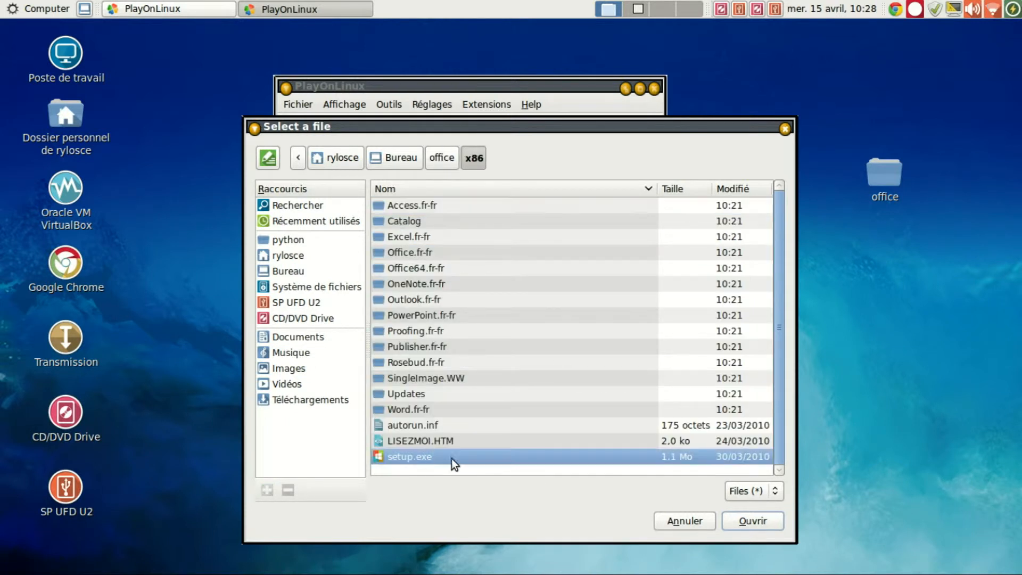
click(748, 520)
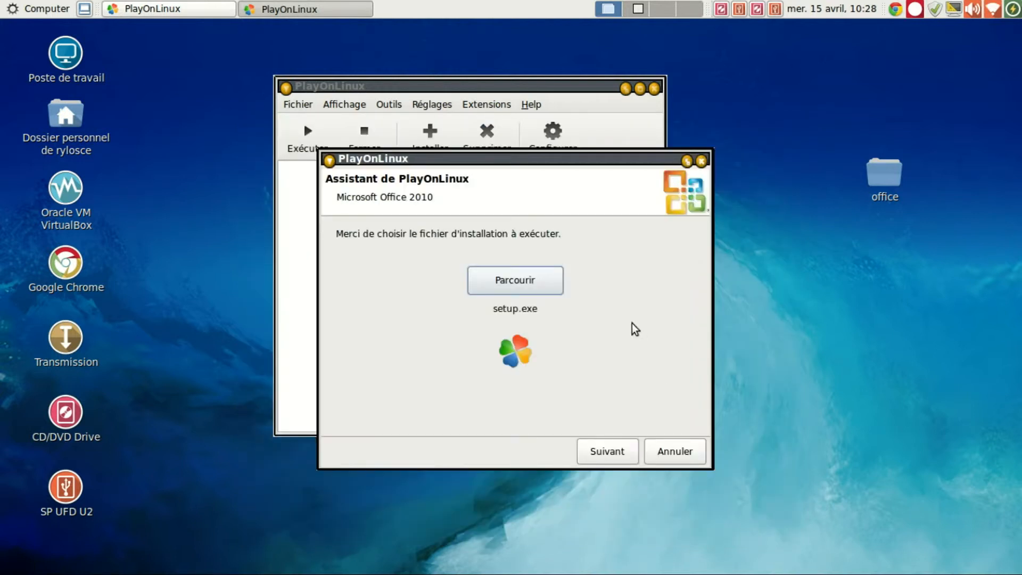
click(607, 451)
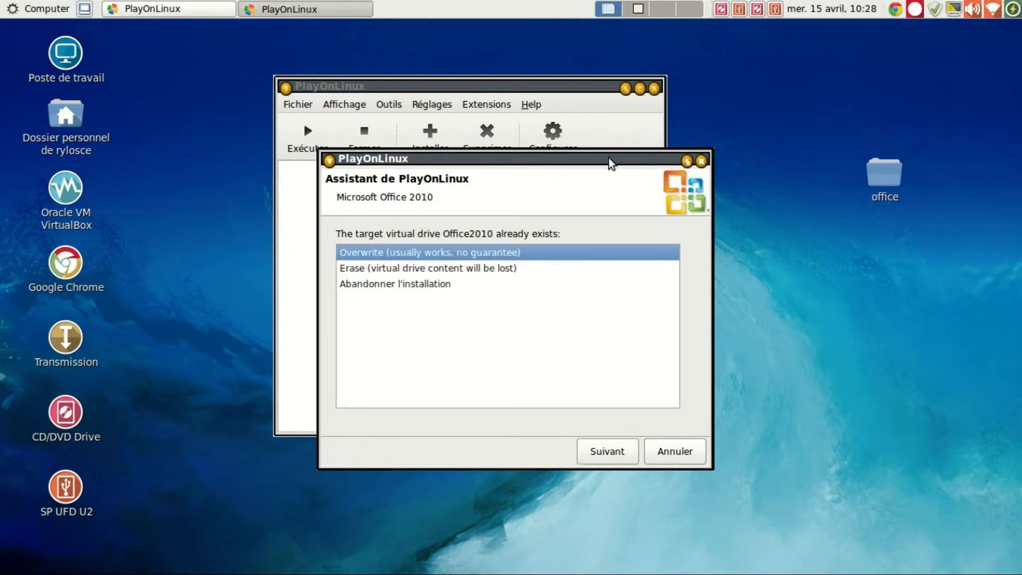
Choose to erase the existing Office2010 virtual drive and continue the installation.
click(499, 270)
click(611, 442)
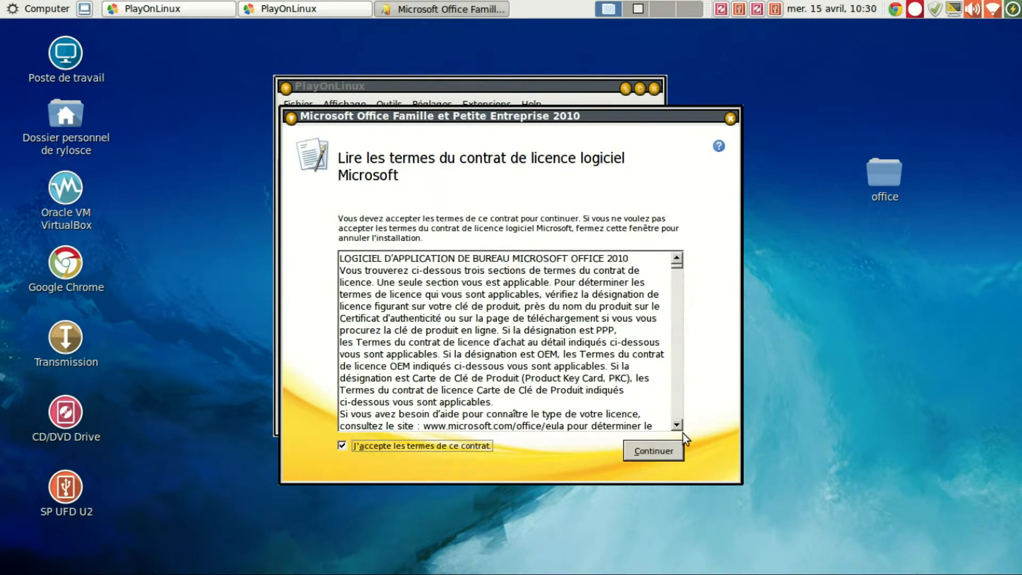
Continue past the accepted licence terms, run the Microsoft Office 2010 installation and close the finished setup.
click(659, 450)
click(529, 257)
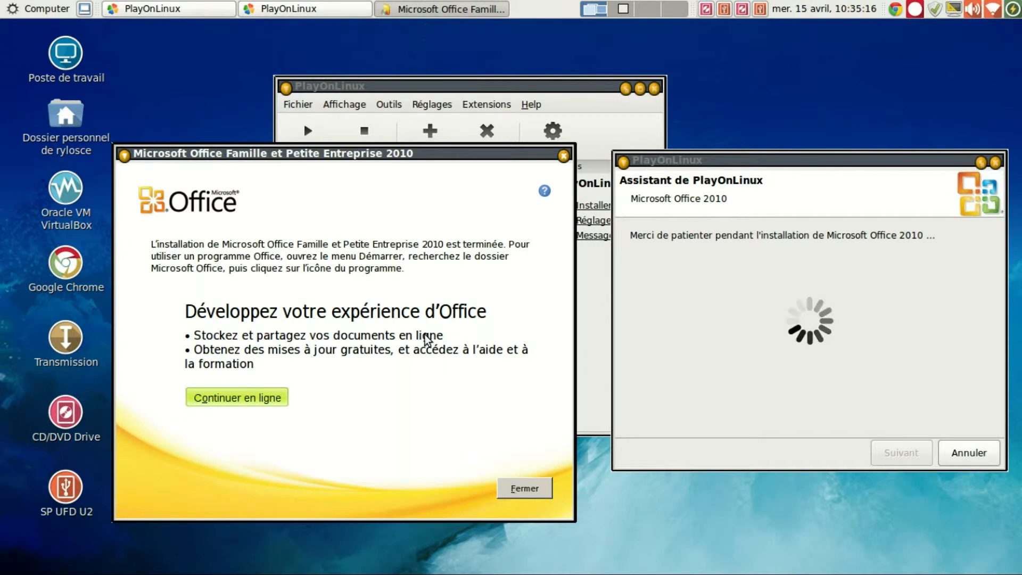
click(524, 488)
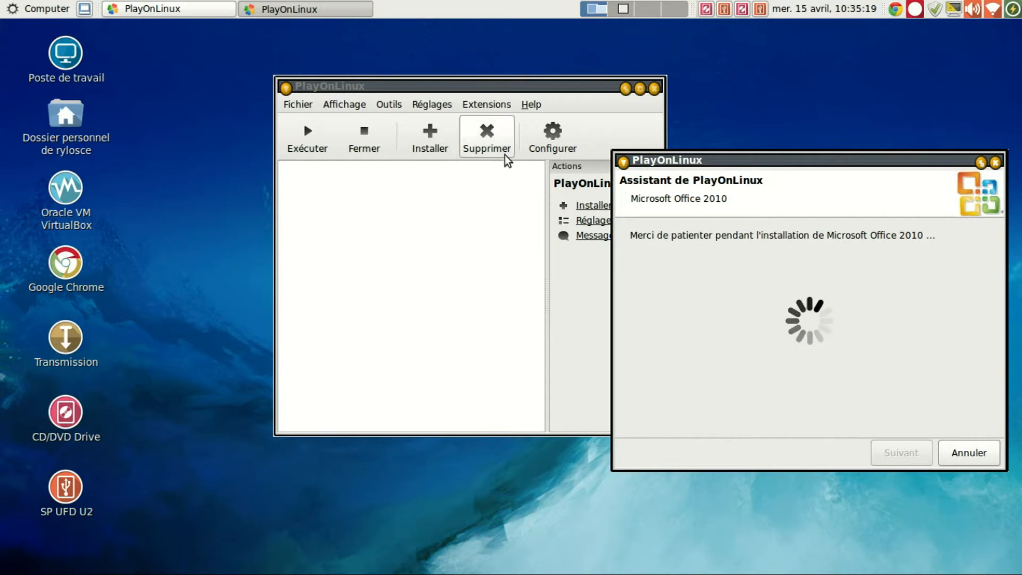
Finish the PlayOnLinux assistant for Microsoft Office 2010 and move the main window clear of the desktop shortcuts.
drag(500, 88, 370, 91)
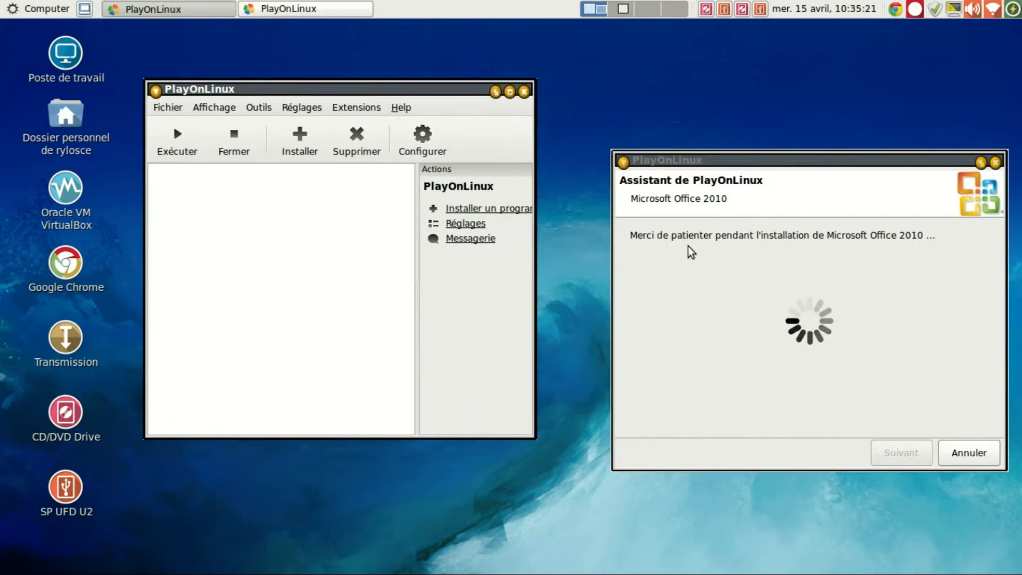
drag(755, 160, 711, 119)
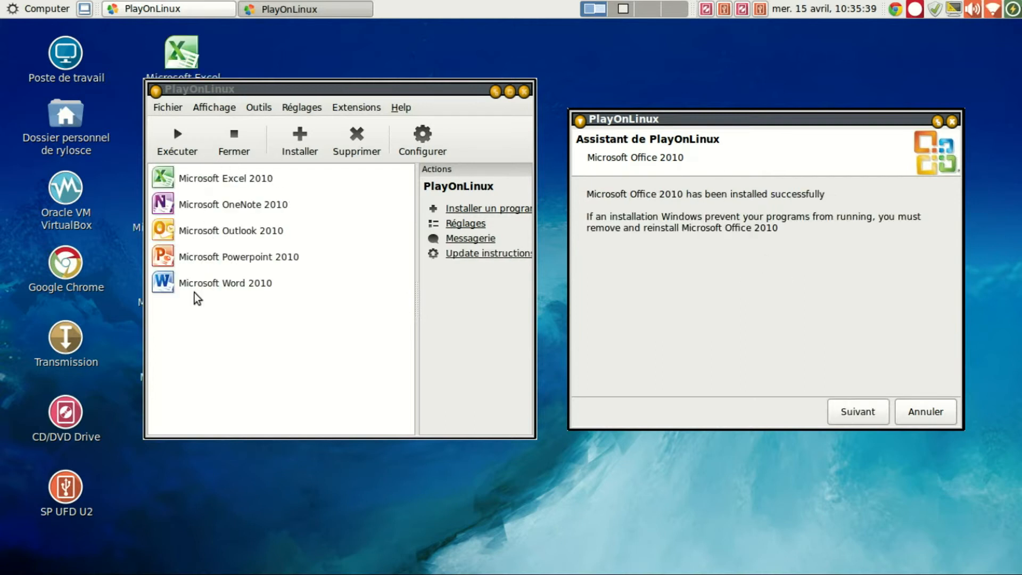
drag(220, 96, 332, 100)
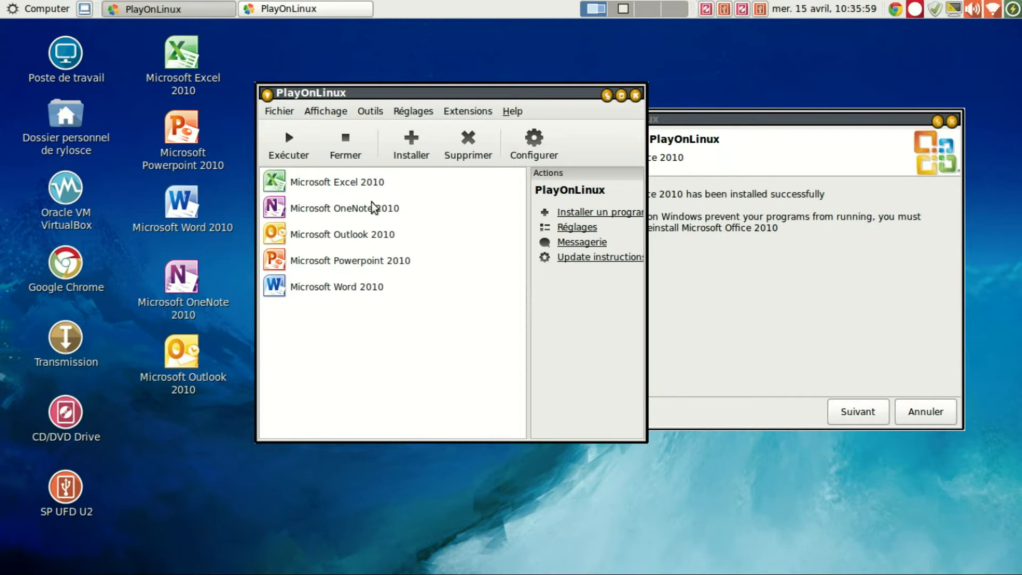
click(799, 121)
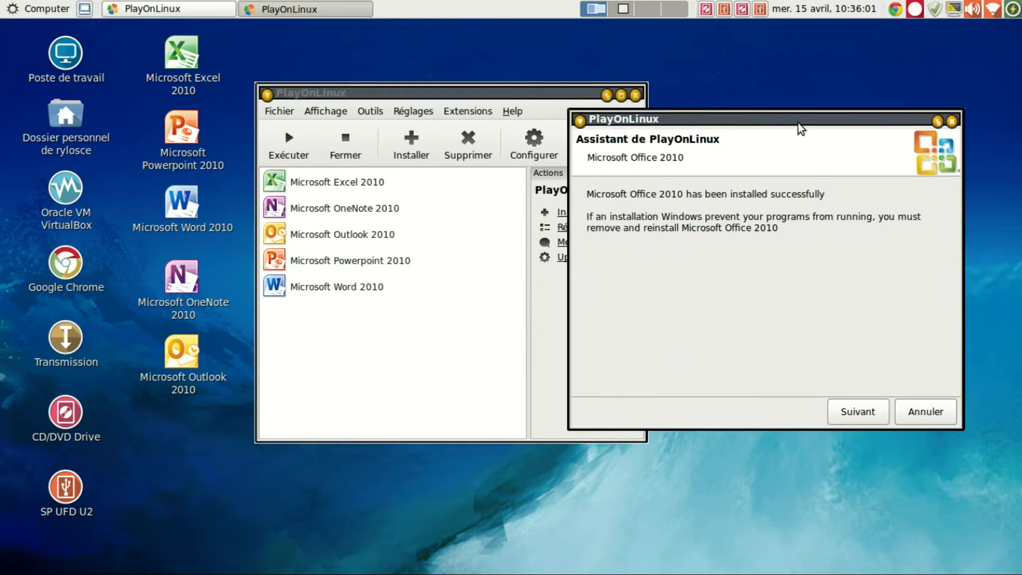
click(864, 418)
drag(513, 95, 766, 97)
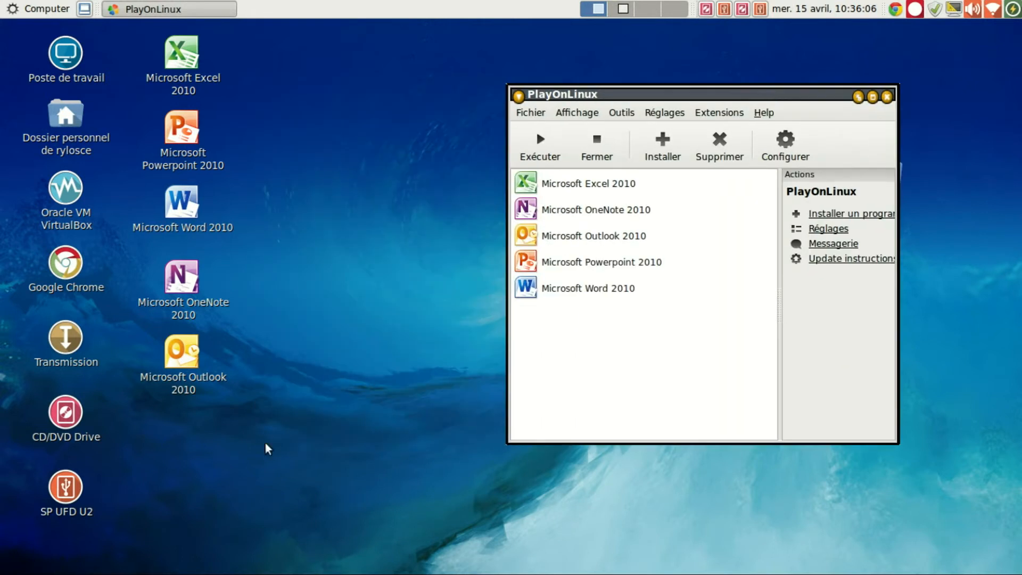
Launch Microsoft Word 2010 from the desktop, accept the proposed user name and initials, and cancel the Office activation assistant.
click(193, 205)
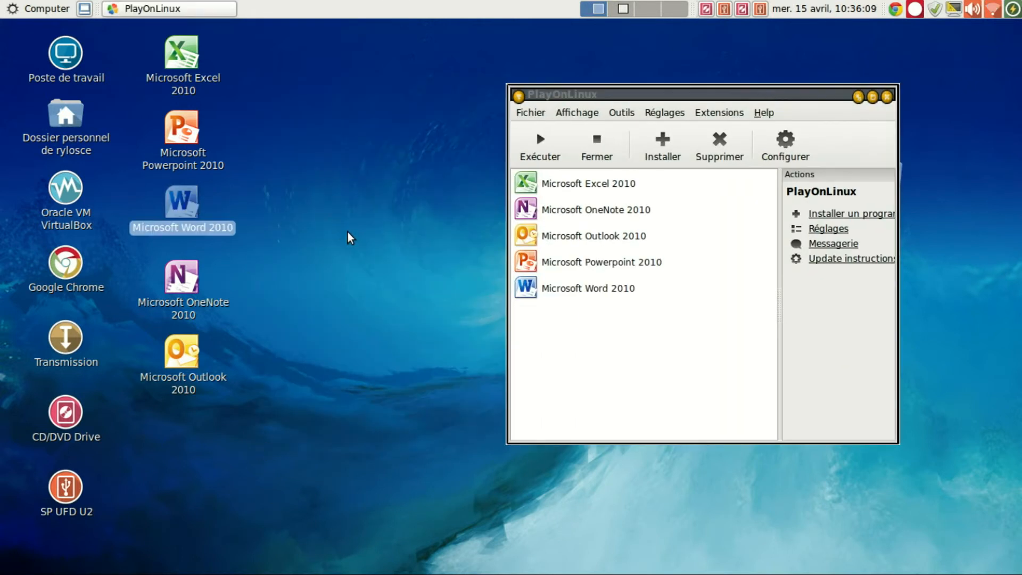
double_click(207, 224)
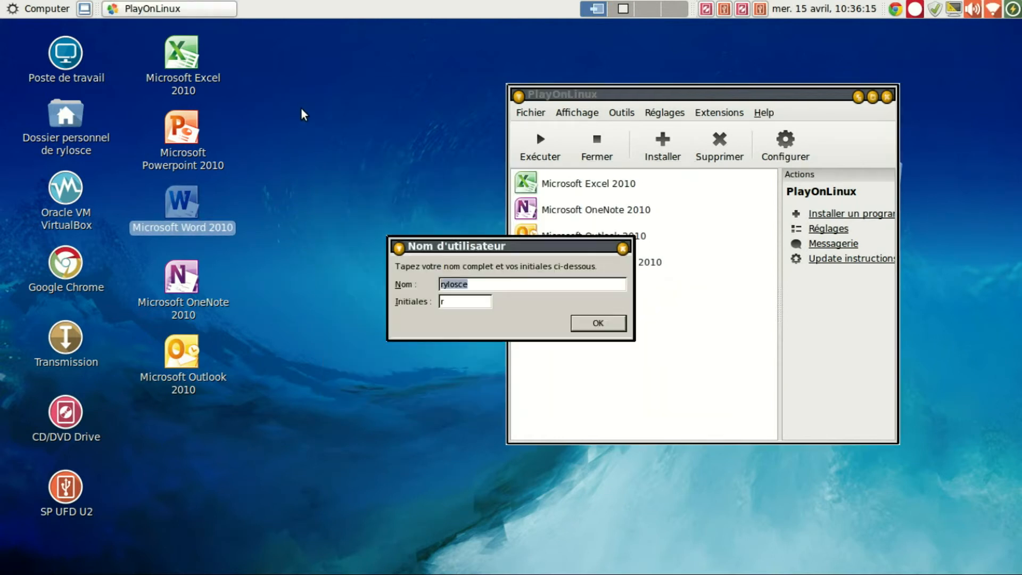
click(596, 324)
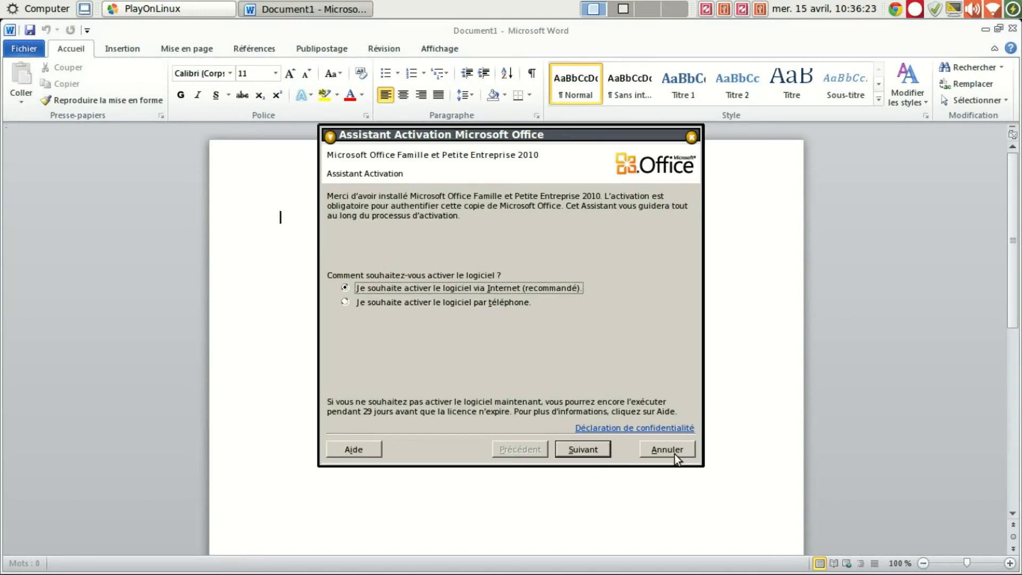
click(668, 449)
Try the Fichier view in Word and close Word without creating any content.
click(36, 48)
click(34, 51)
click(34, 50)
click(33, 50)
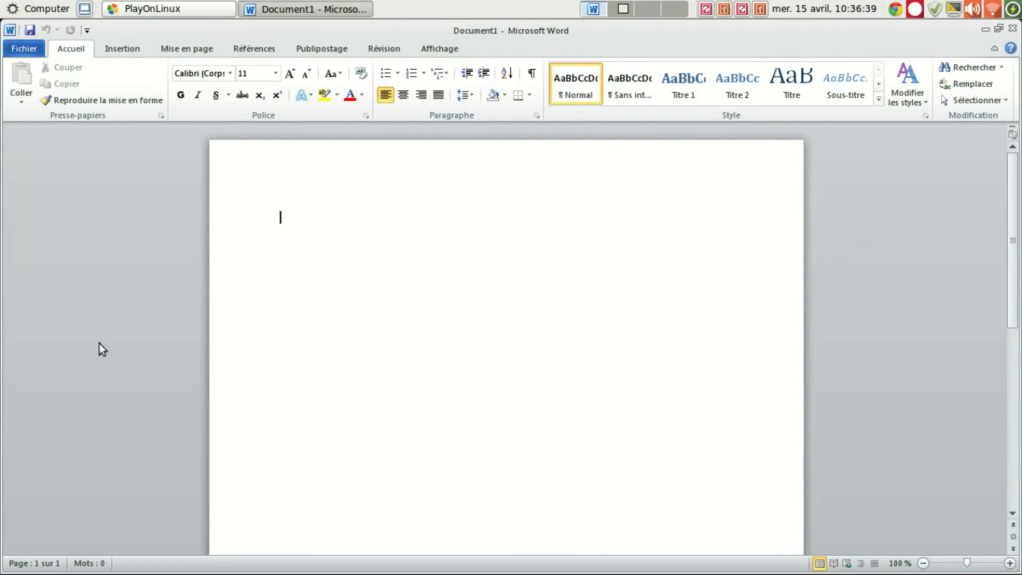
click(1013, 28)
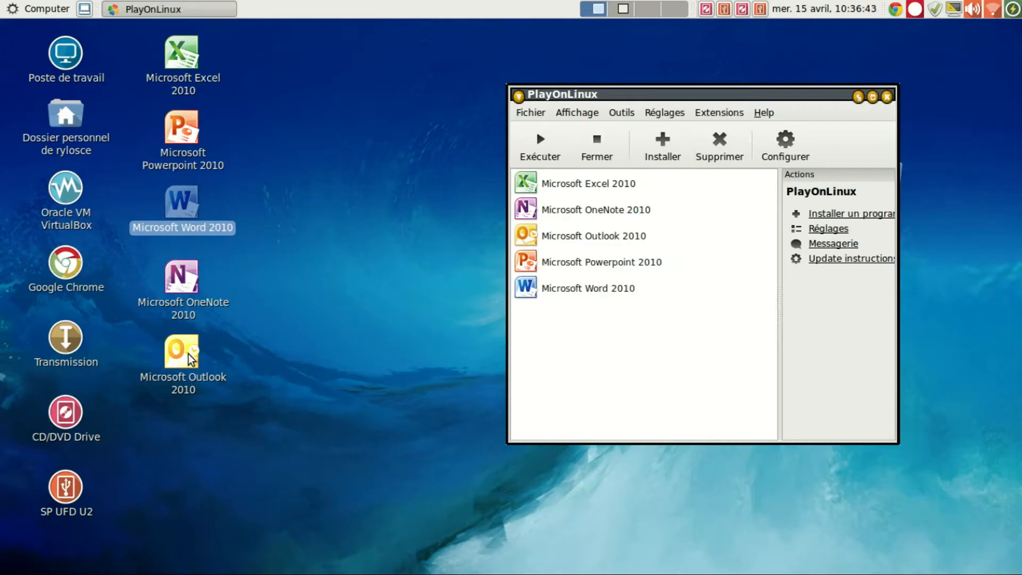
Launch Microsoft Excel 2010 from the PlayOnLinux program list, cancel the Office activation assistant, and close Excel.
click(193, 69)
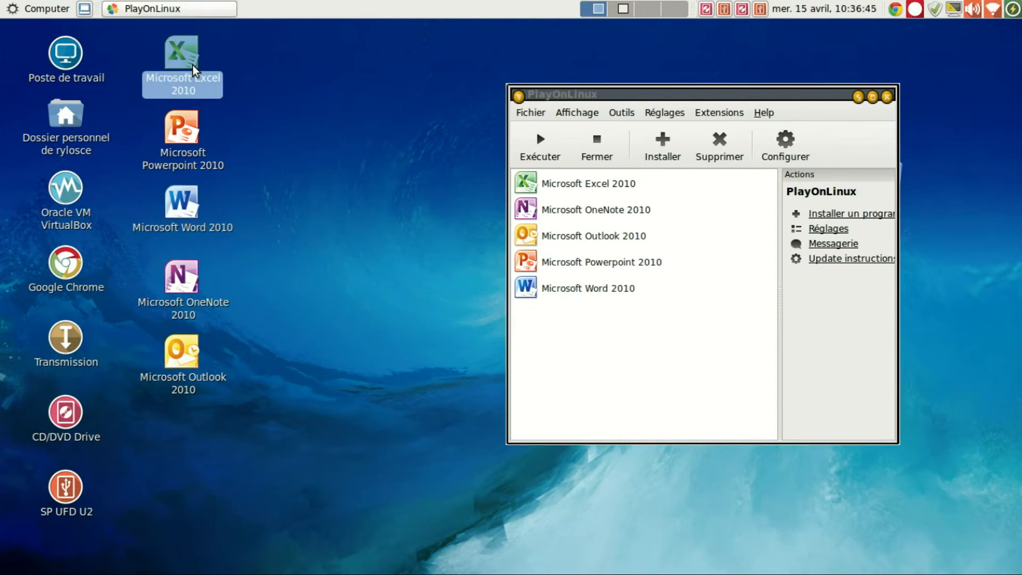
click(391, 132)
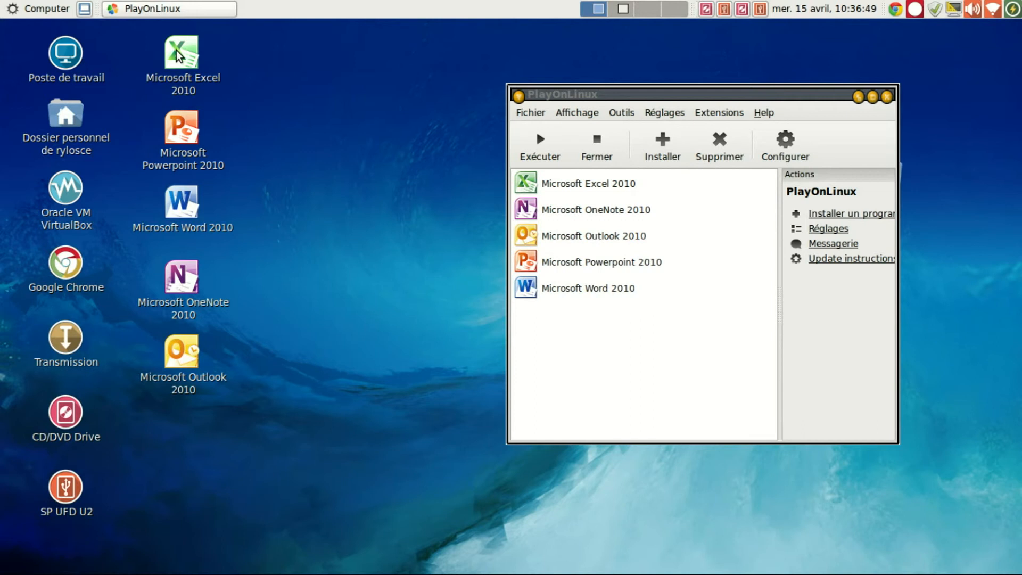
double_click(570, 189)
drag(591, 95, 708, 76)
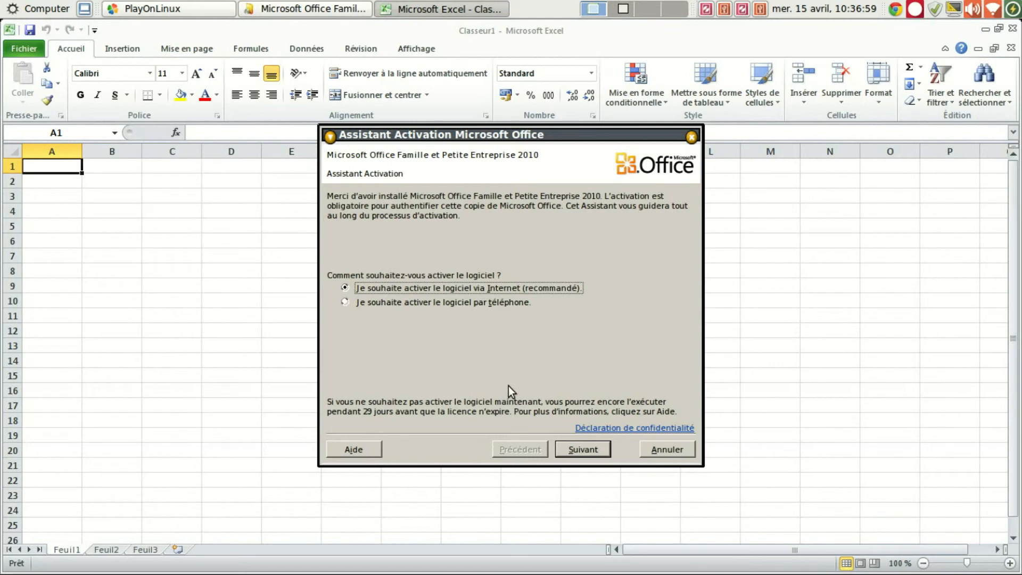
click(663, 450)
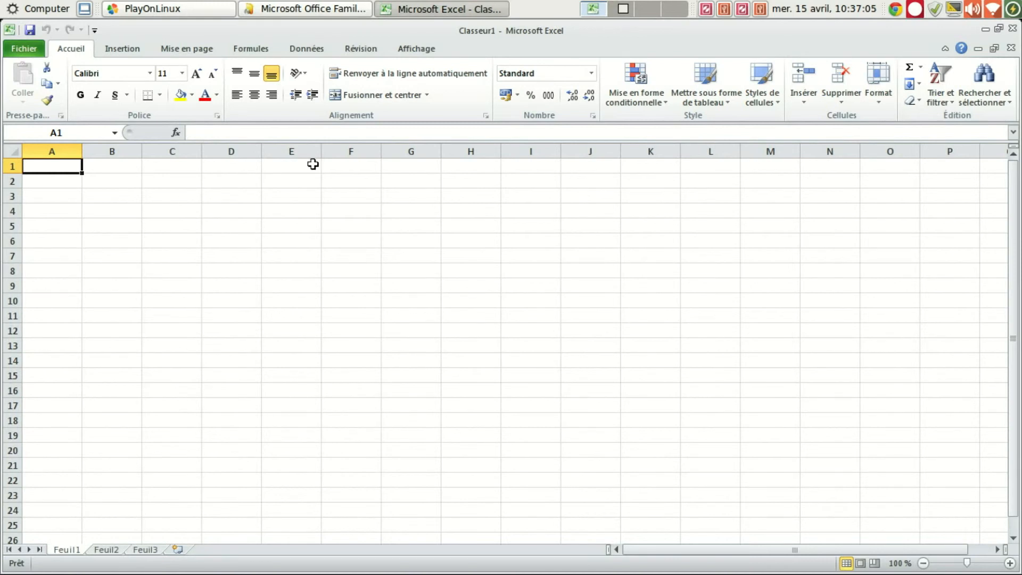
click(1012, 29)
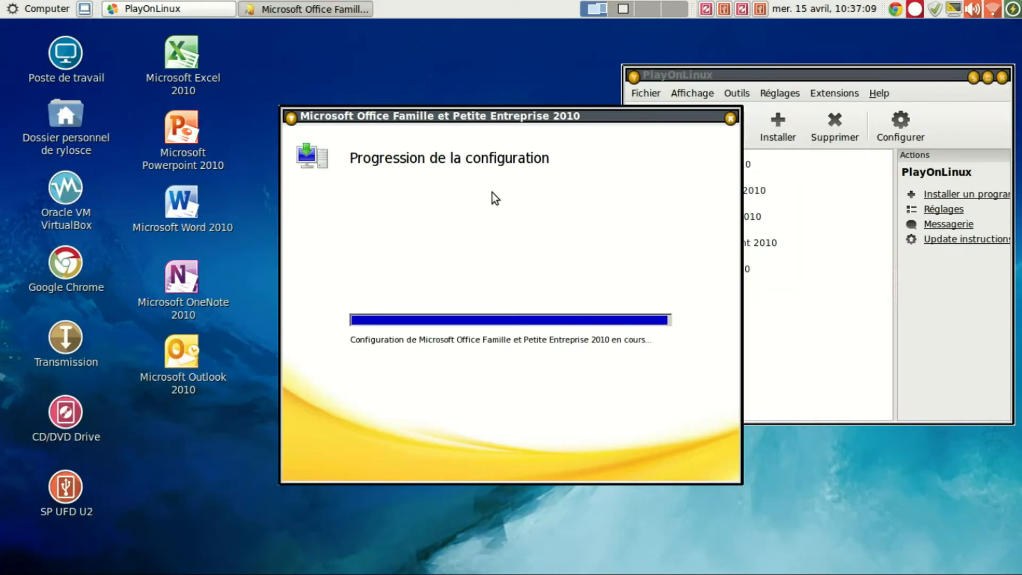
Bring the PlayOnLinux window to the front, move it clear of the office folder on the desktop, and close it.
click(871, 106)
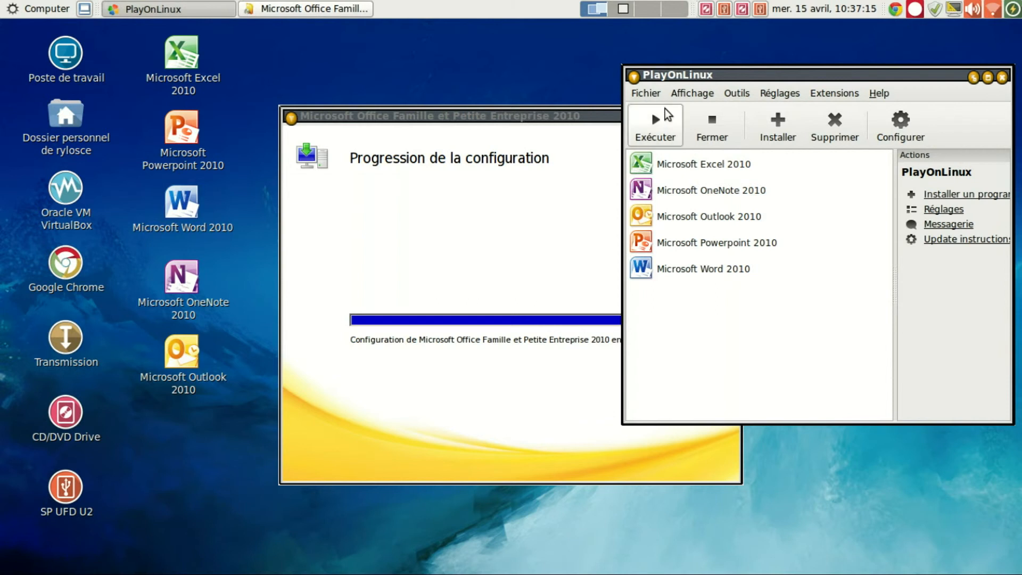
drag(725, 81, 454, 67)
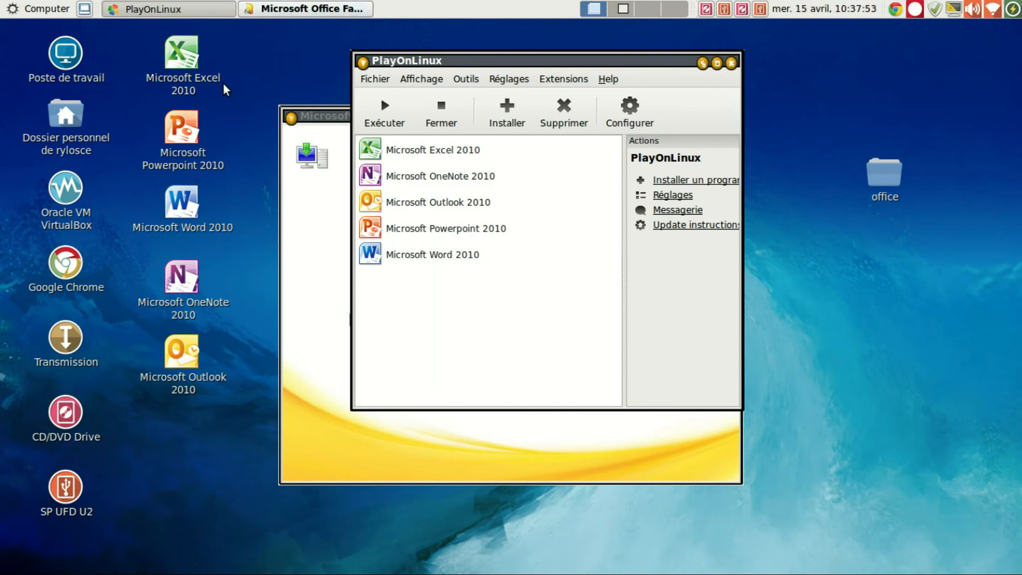
click(731, 63)
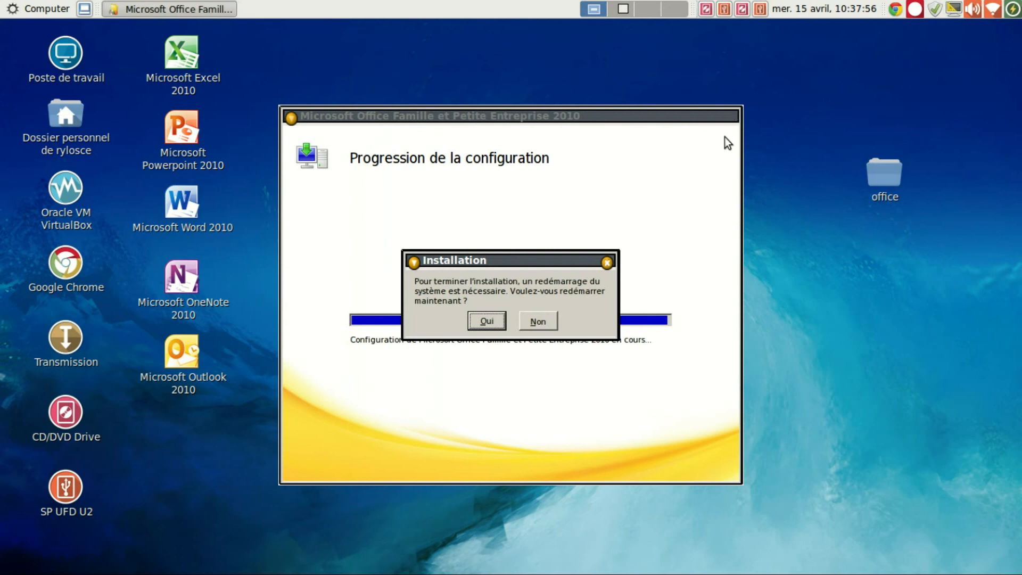
Accept the restart to finish the Office installation, dismiss the Excel message and activation assistant, and close Excel.
click(484, 323)
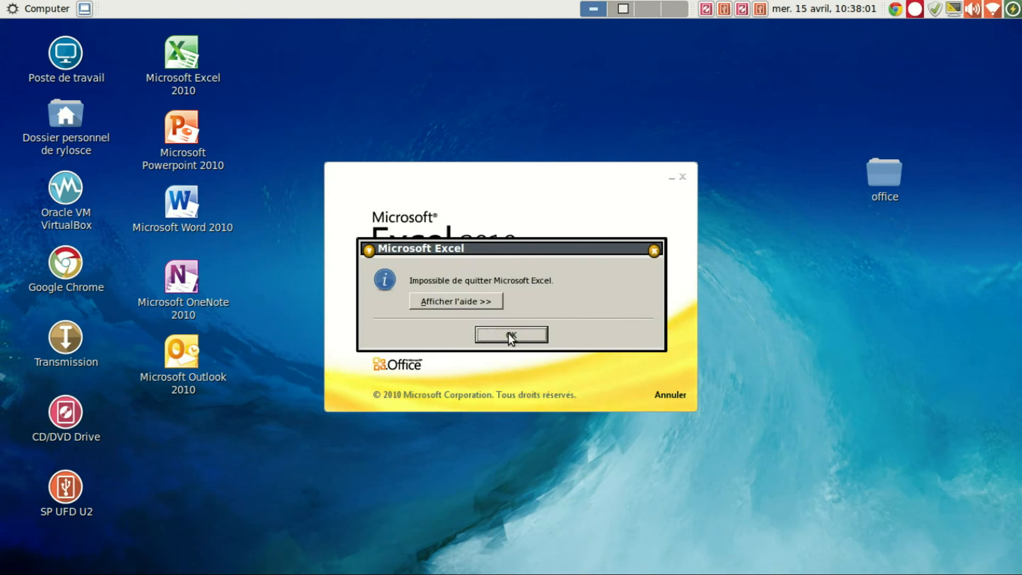
click(507, 336)
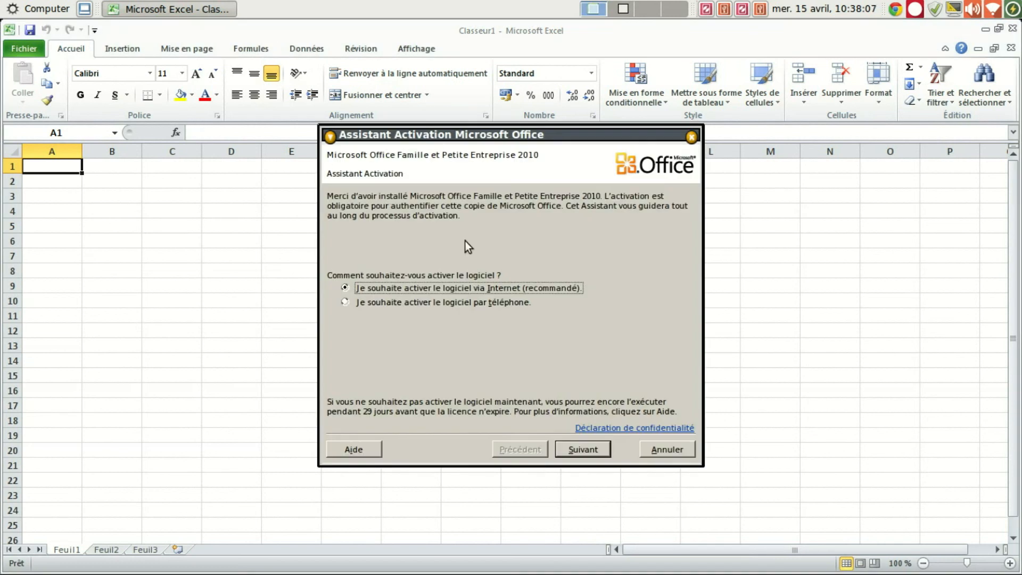
click(685, 450)
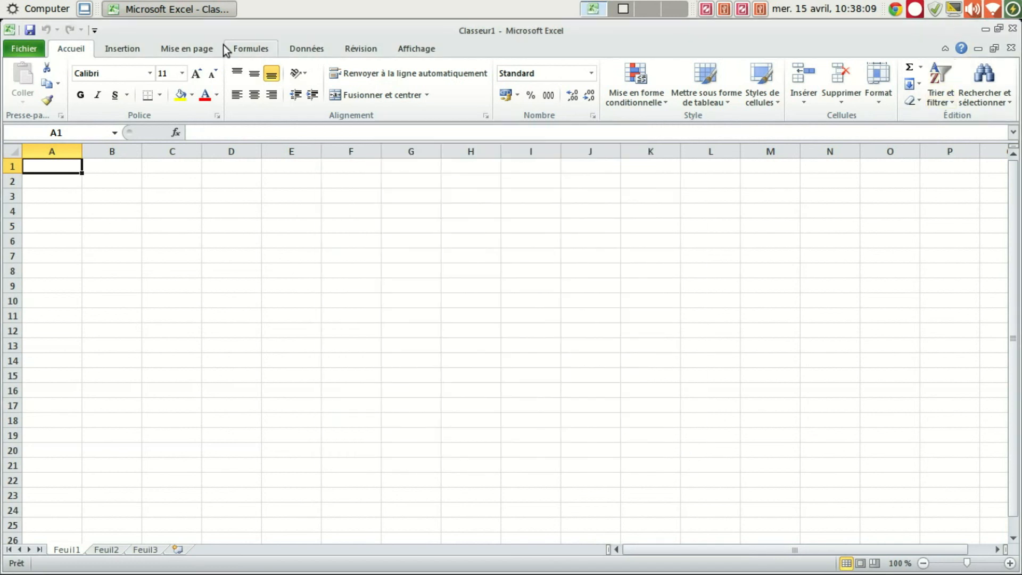
click(1013, 29)
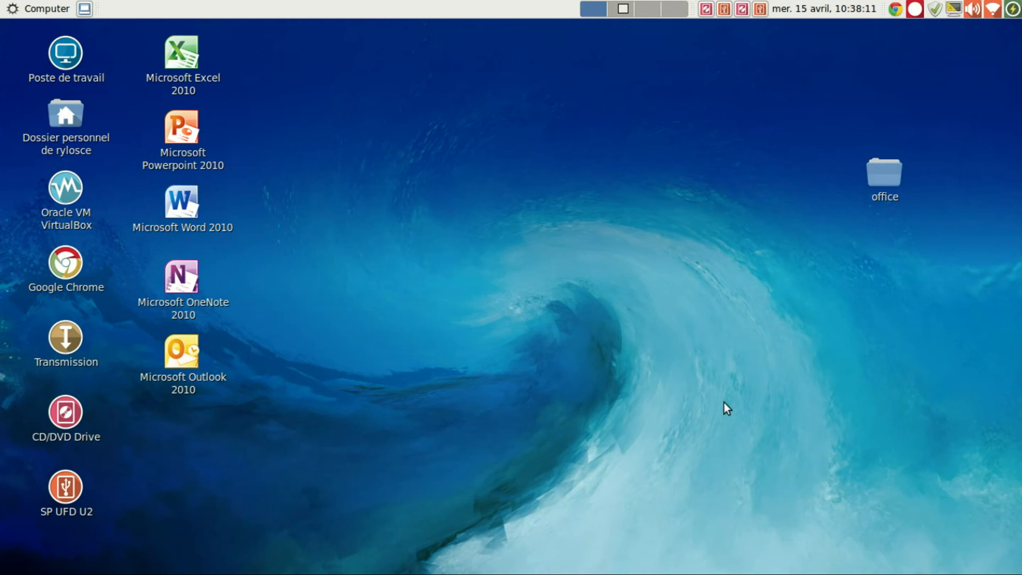
click(909, 10)
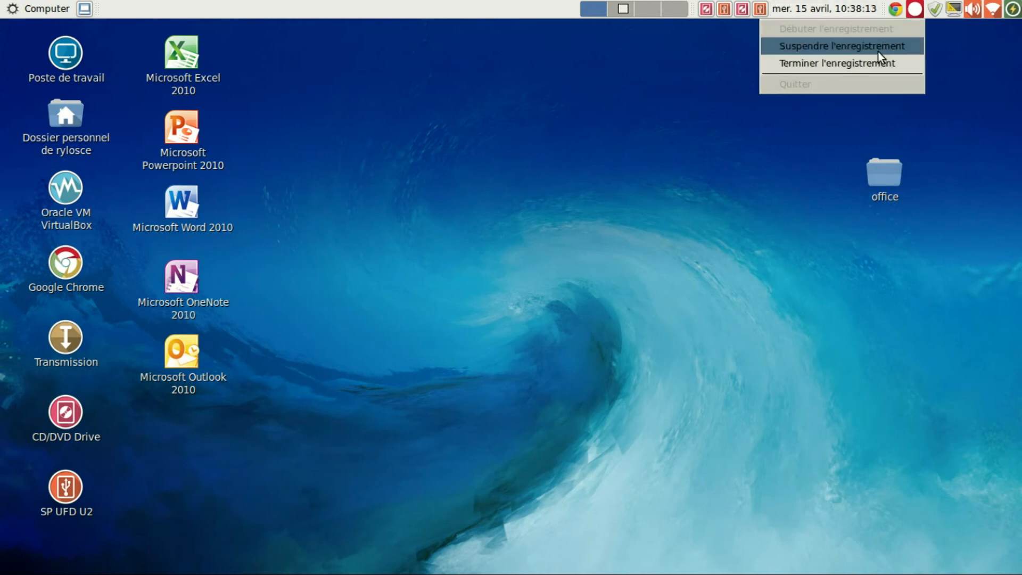